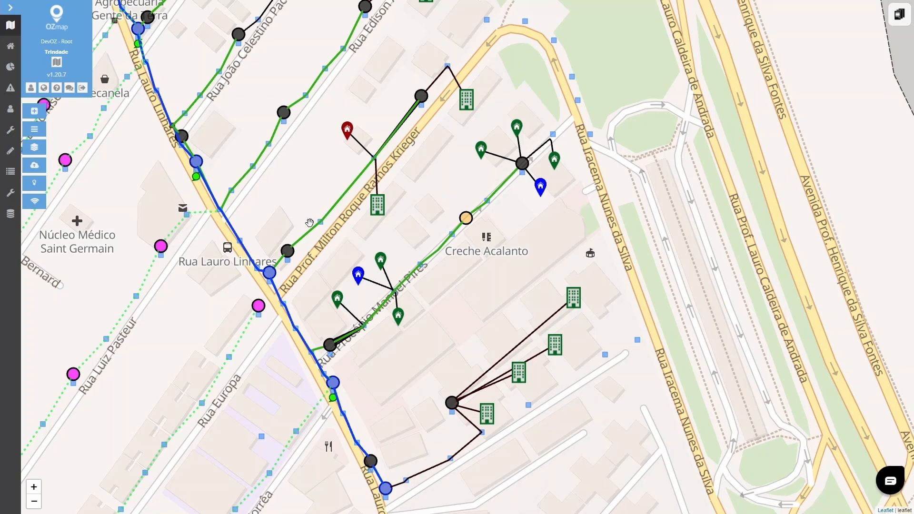
# - Set the technical reserve of cable C-CTO - 51-CTO - 52 at pole P_202 to 10 m, apply it and close the pole's properties
pyautogui.scroll(2, 309, 223)
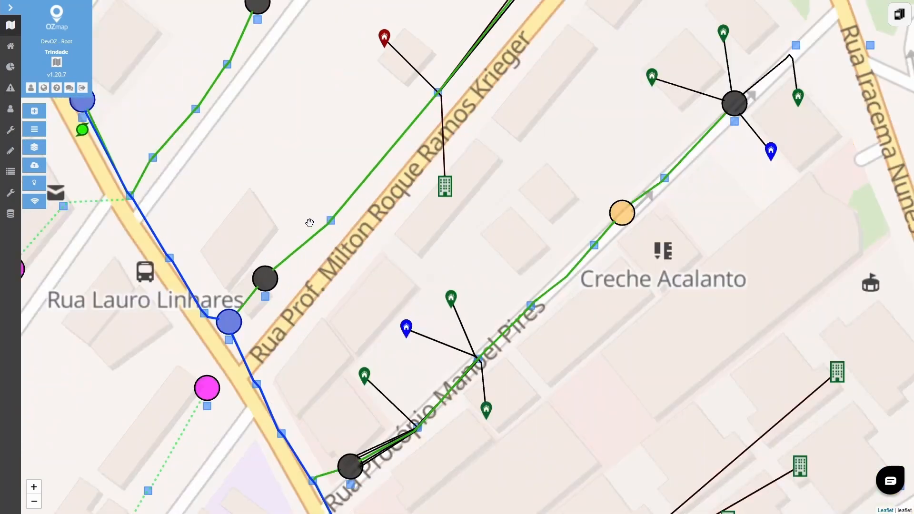
pyautogui.click(333, 222)
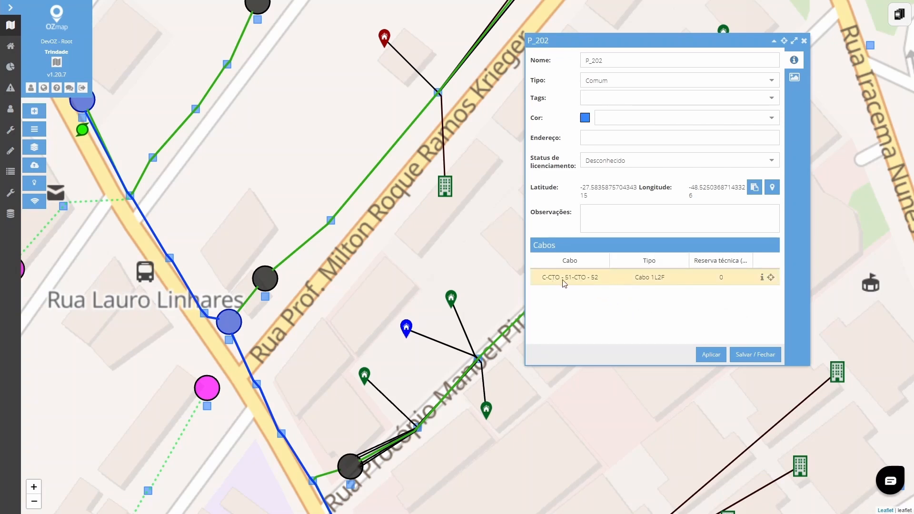
pyautogui.click(714, 279)
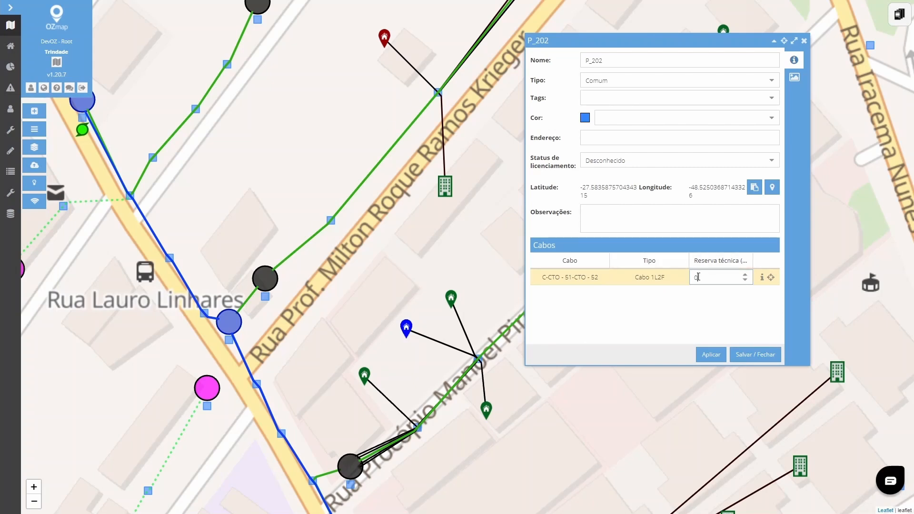
pyautogui.press('BackSpace')
pyautogui.write('10')
pyautogui.click(711, 354)
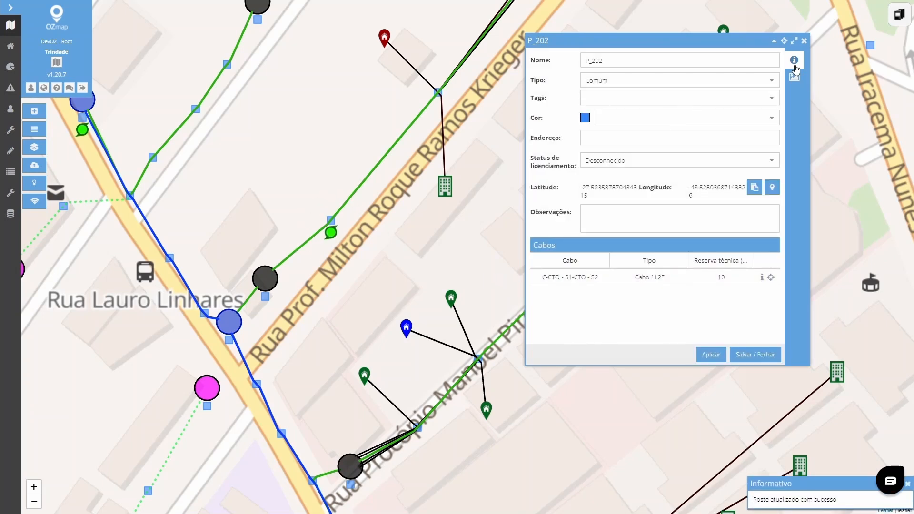
pyautogui.click(804, 40)
# - Toggle the Reserva Técnica layer off and on again on the map
pyautogui.moveTo(423, 229); pyautogui.dragTo(474, 224)
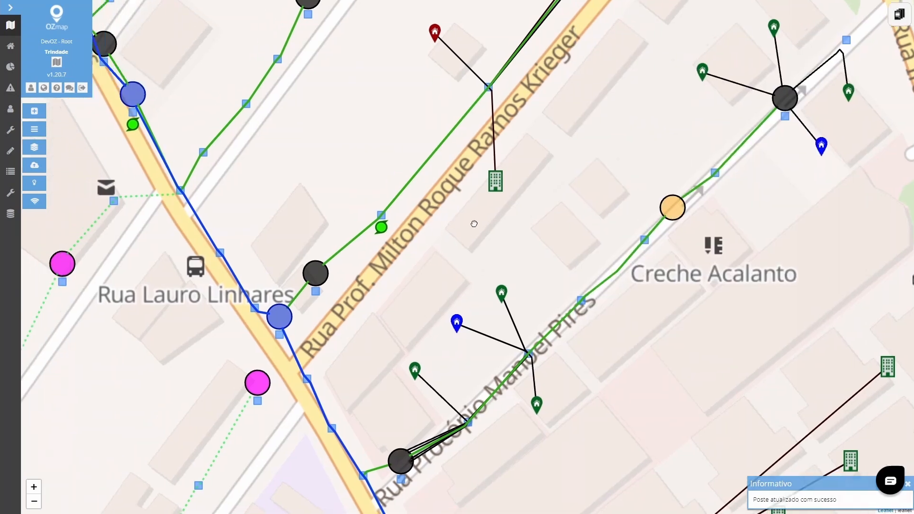
pyautogui.scroll(-1, 404, 227)
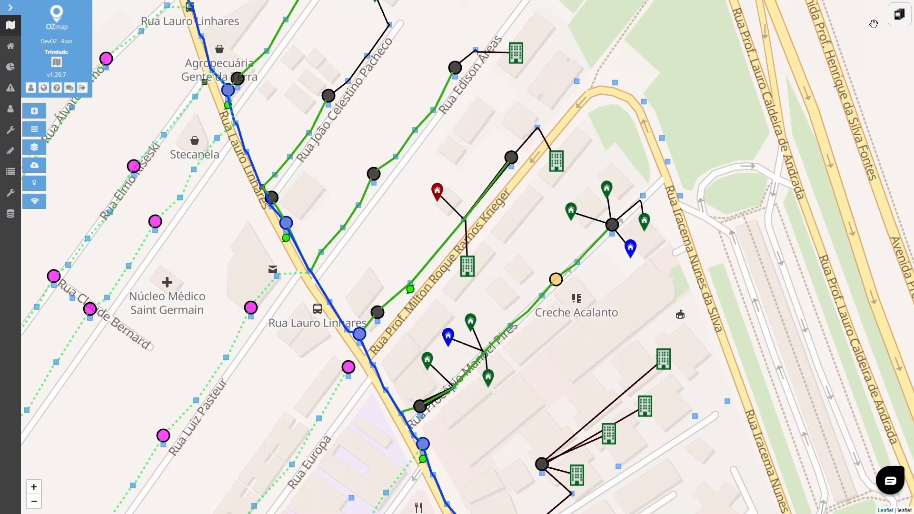
pyautogui.moveTo(895, 21)
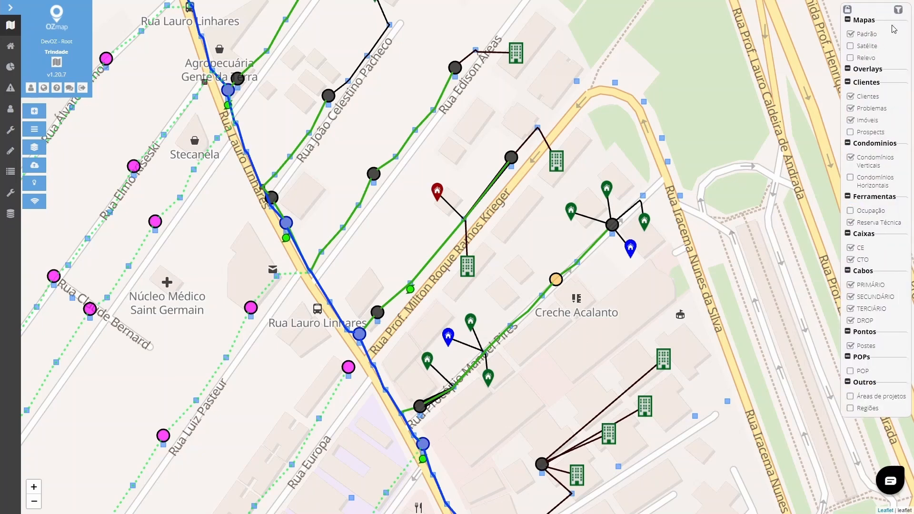
pyautogui.click(850, 222)
pyautogui.click(850, 222)
pyautogui.click(850, 222)
pyautogui.click(850, 223)
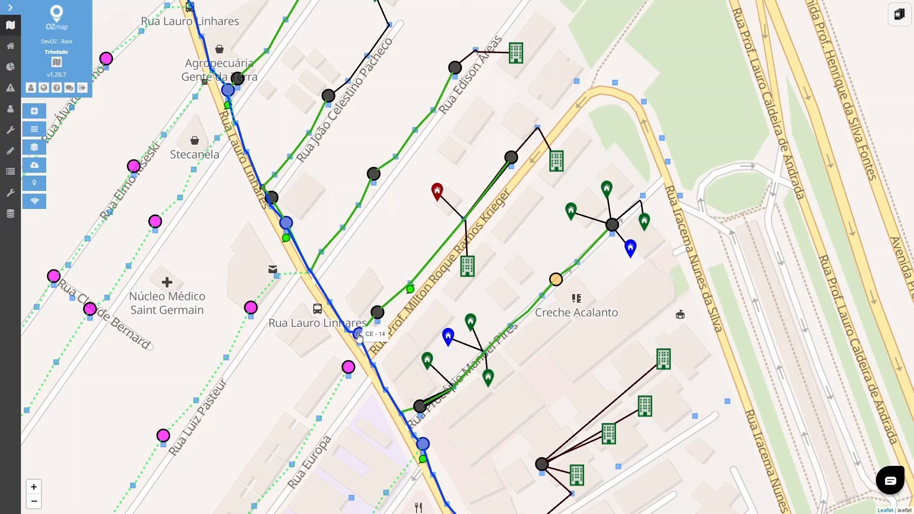
# - In splice box CE - 14, set the technical reserve of cables C-CE - 13-CE - 14 and C-CE - 14-CE - 15 to 5 m each and apply
pyautogui.click(359, 337)
pyautogui.click(641, 134)
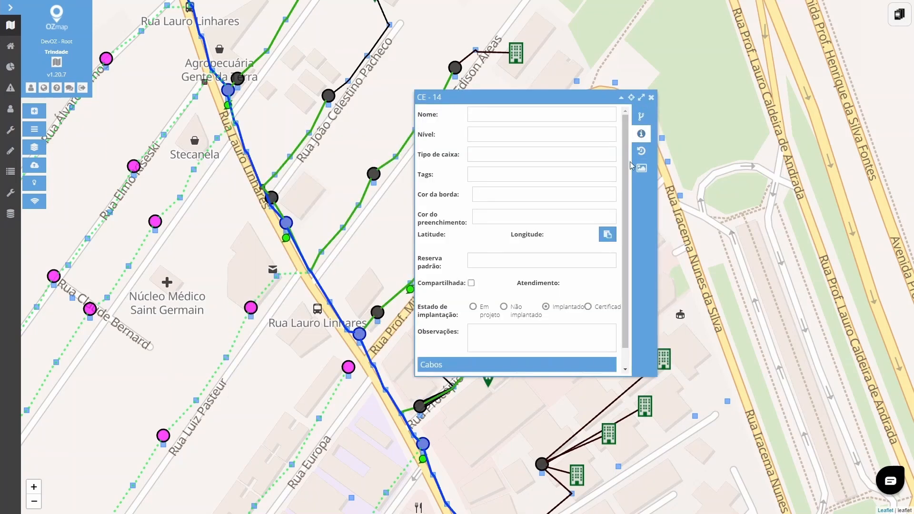
pyautogui.scroll(-3, 569, 296)
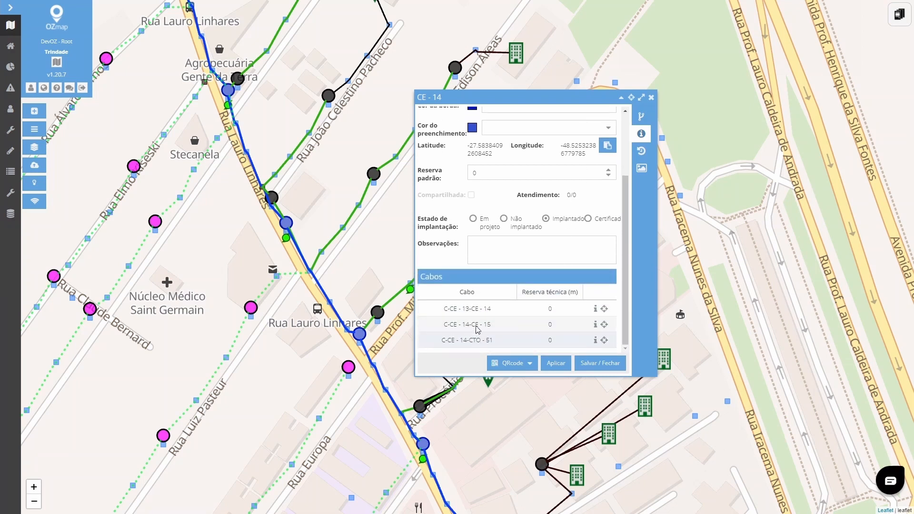
pyautogui.moveTo(337, 315)
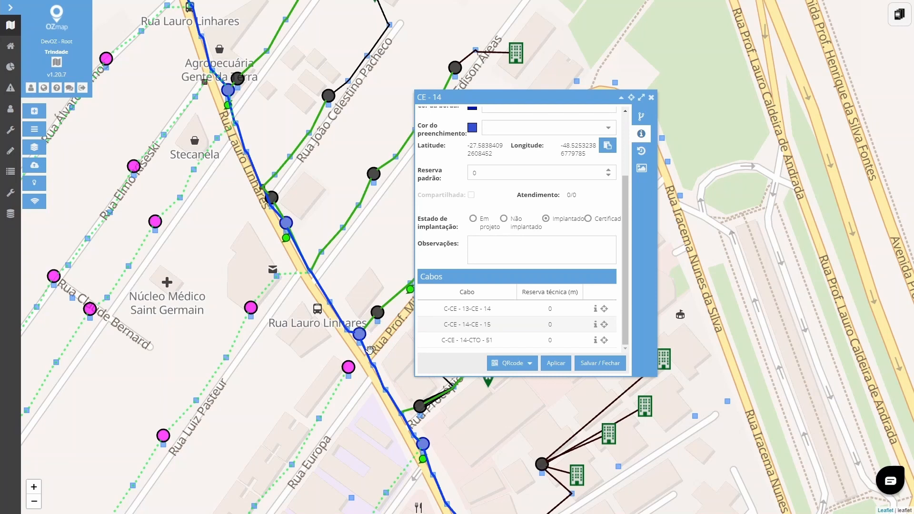
pyautogui.moveTo(367, 355)
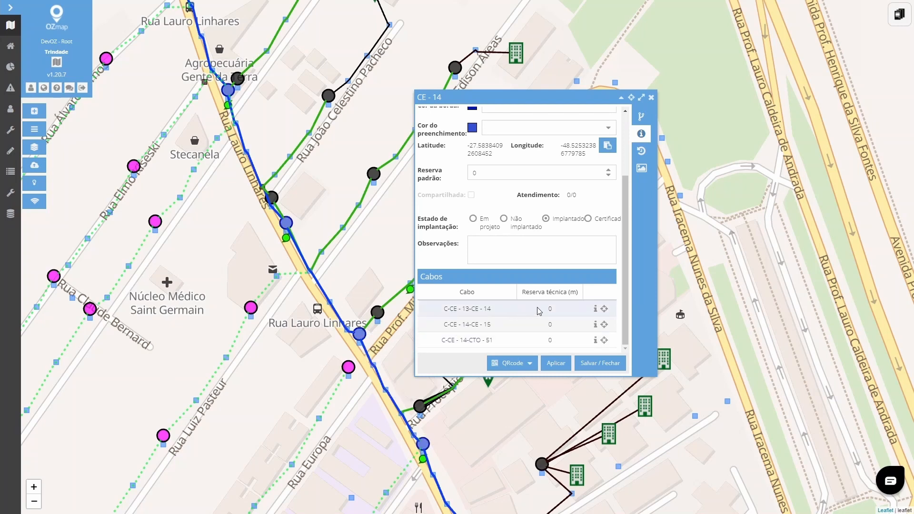
pyautogui.click(559, 309)
pyautogui.write('5')
pyautogui.click(559, 325)
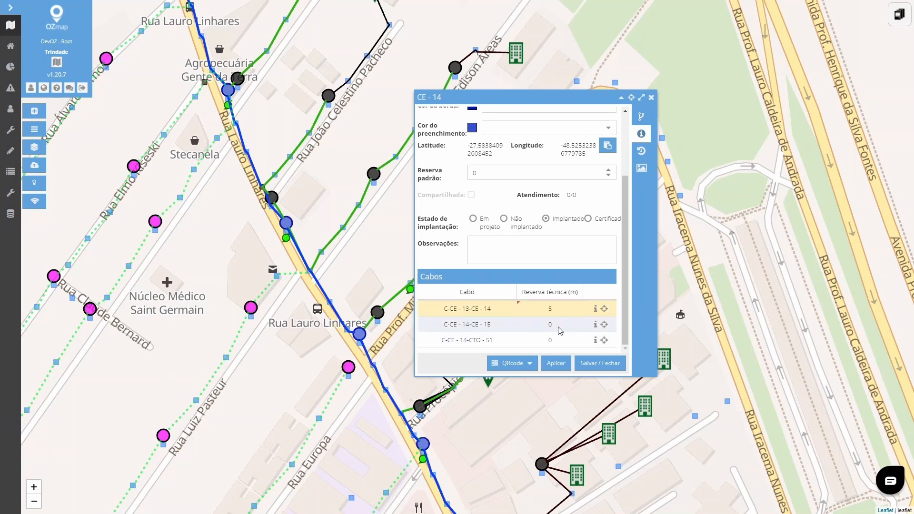
pyautogui.write('5')
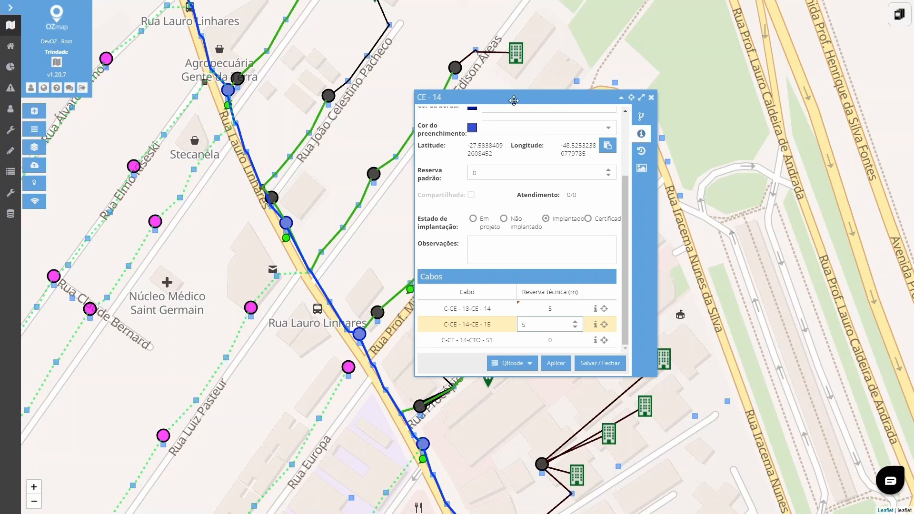
pyautogui.click(524, 265)
pyautogui.moveTo(514, 98); pyautogui.dragTo(588, 49)
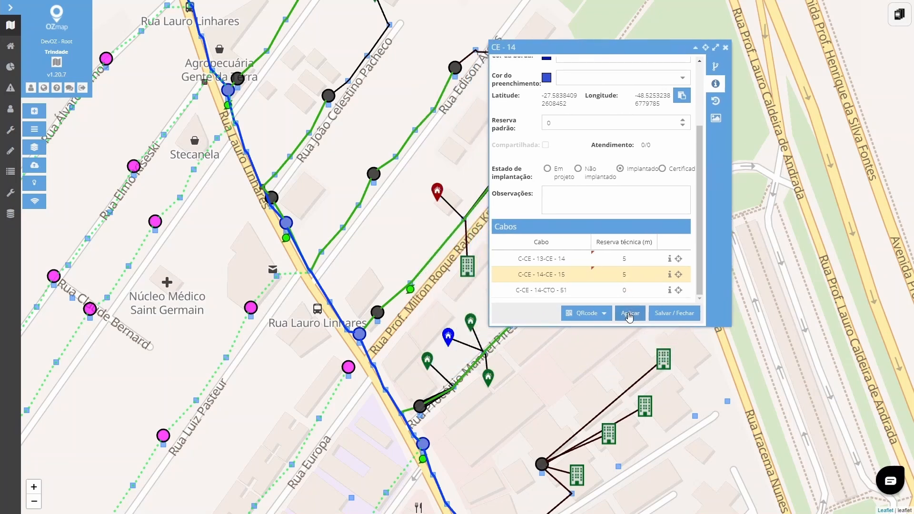
pyautogui.click(629, 314)
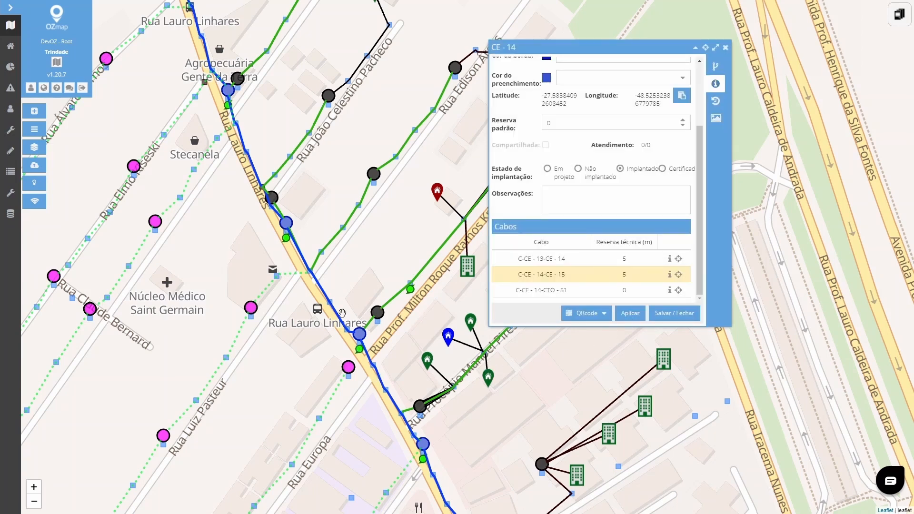
# - Set the default reserve of box CE - 14 to 15, apply it and close the box's properties
pyautogui.scroll(1, 355, 354)
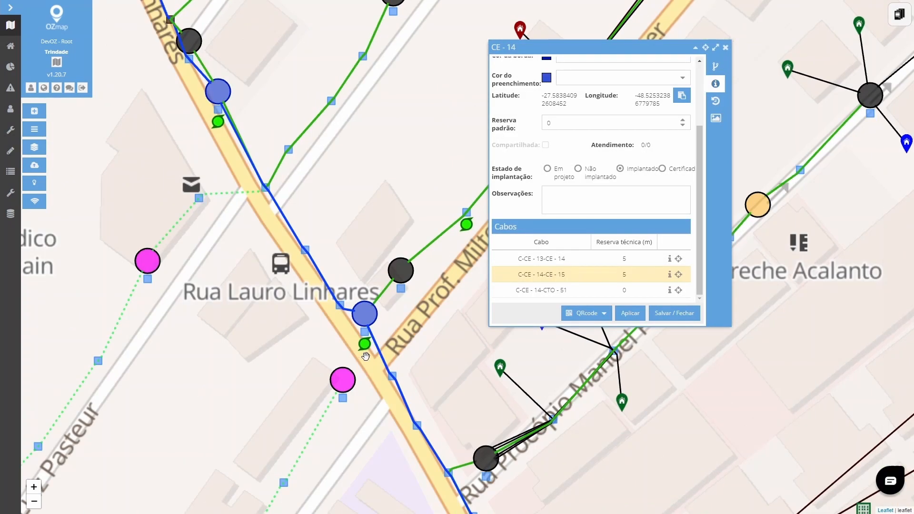
pyautogui.scroll(-1, 365, 356)
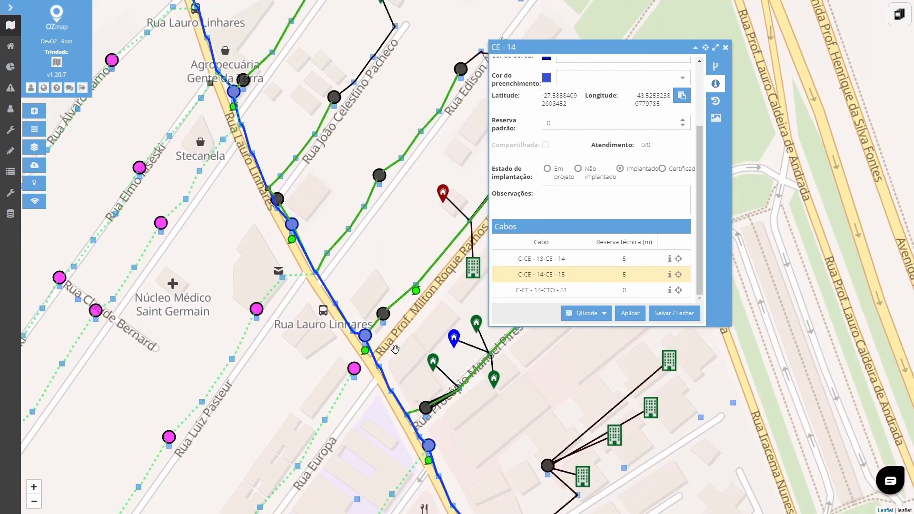
pyautogui.moveTo(429, 334); pyautogui.dragTo(382, 316)
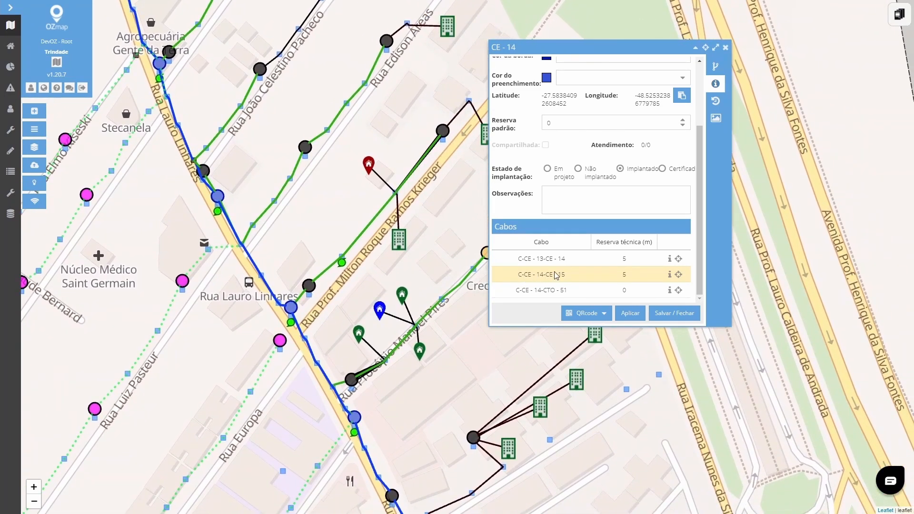
pyautogui.scroll(4, 590, 205)
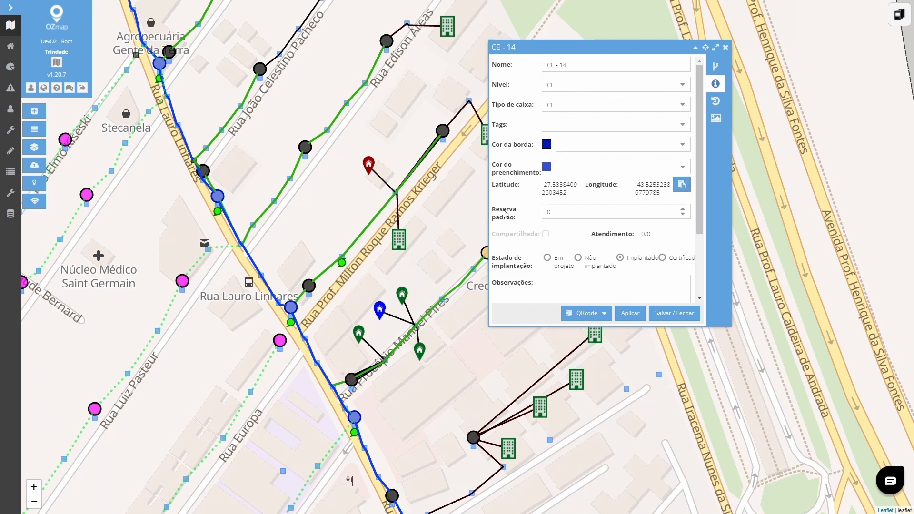
pyautogui.click(552, 209)
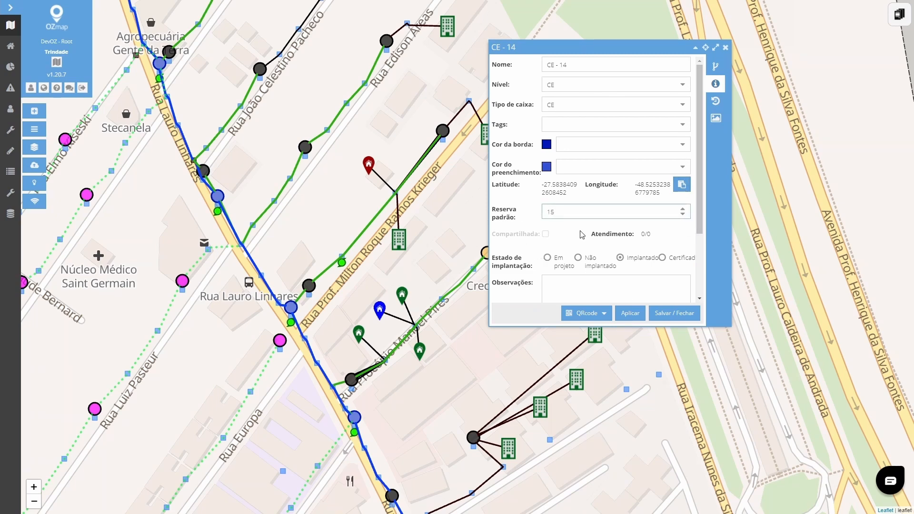
pyautogui.click(670, 236)
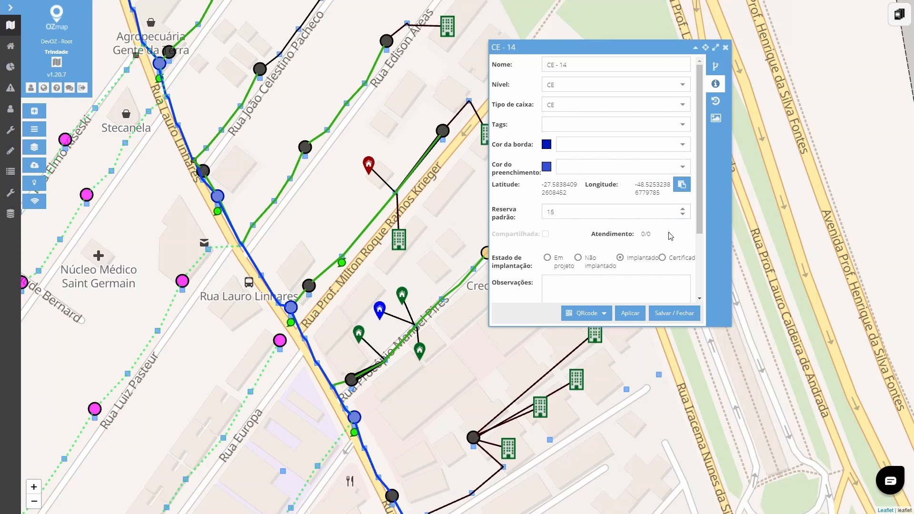
pyautogui.scroll(-2, 670, 236)
pyautogui.click(633, 314)
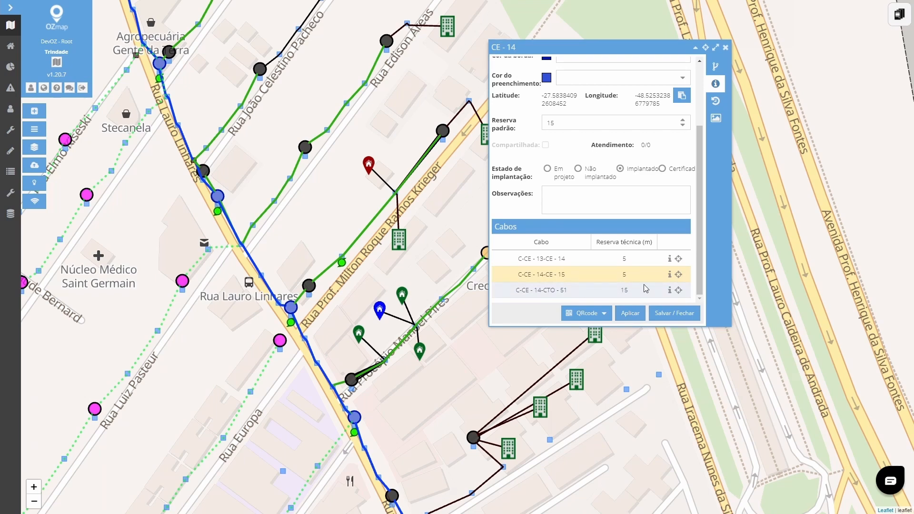
pyautogui.click(725, 47)
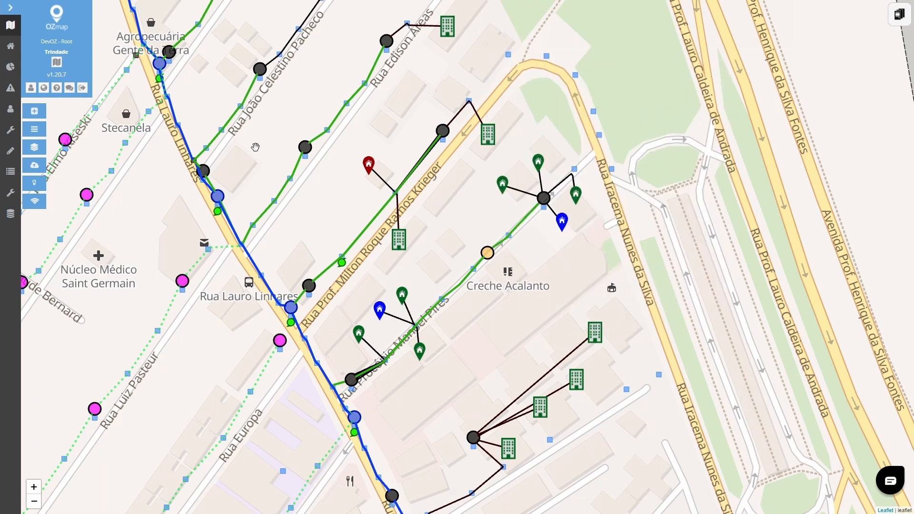
# - Examine the poles and coordinate points with their technical reserves listed in the properties of cable C-CTO - 53-CTO - 61
pyautogui.moveTo(17, 135)
pyautogui.scroll(1, 478, 299)
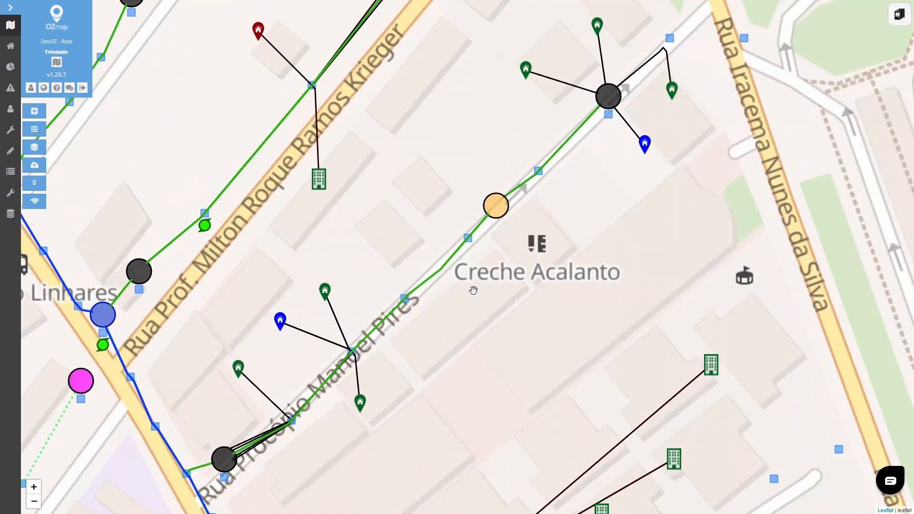
pyautogui.click(441, 272)
pyautogui.moveTo(586, 201); pyautogui.dragTo(435, 275)
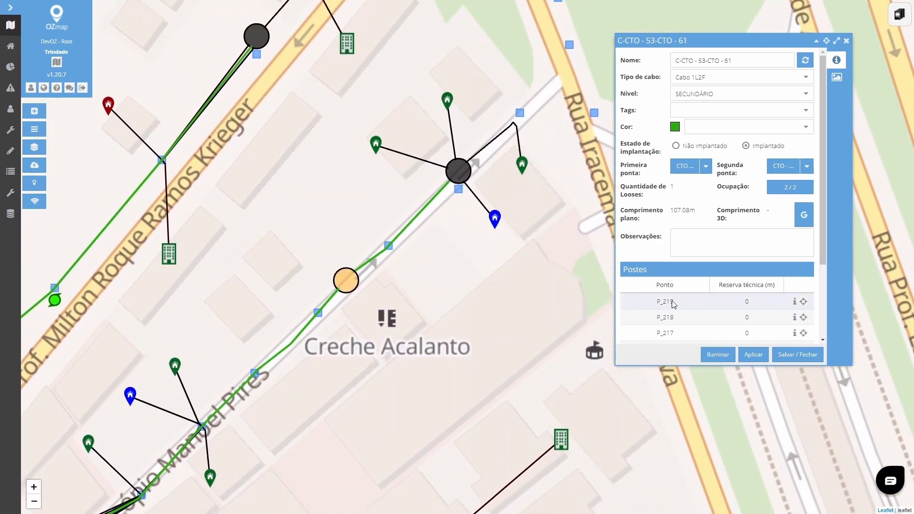
pyautogui.scroll(-3, 673, 303)
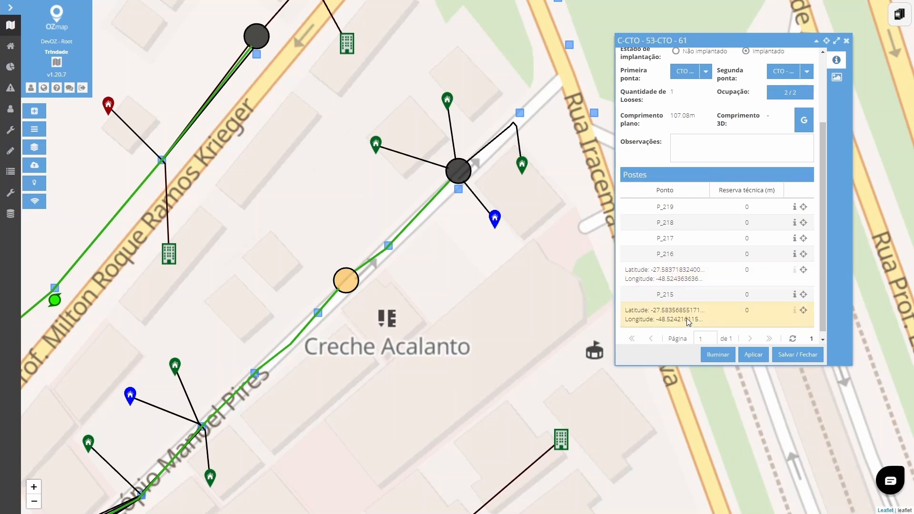
pyautogui.click(679, 256)
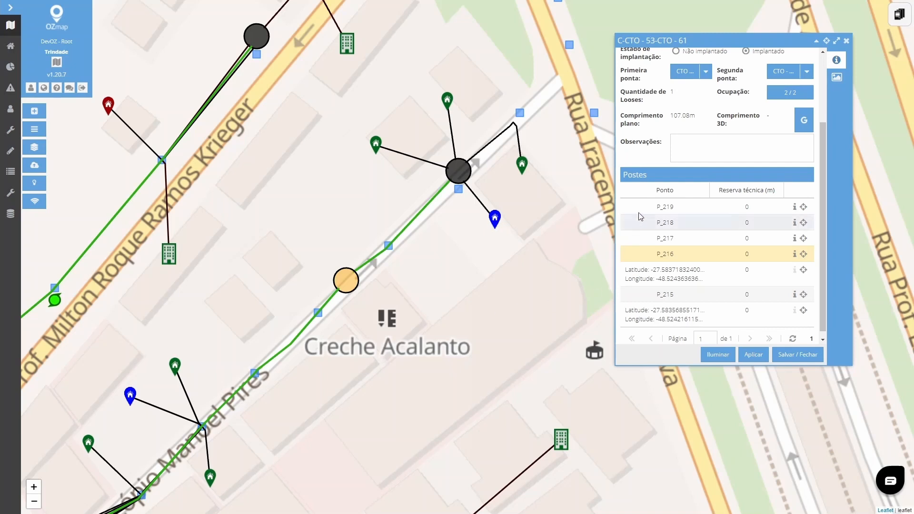
pyautogui.click(658, 275)
pyautogui.click(644, 315)
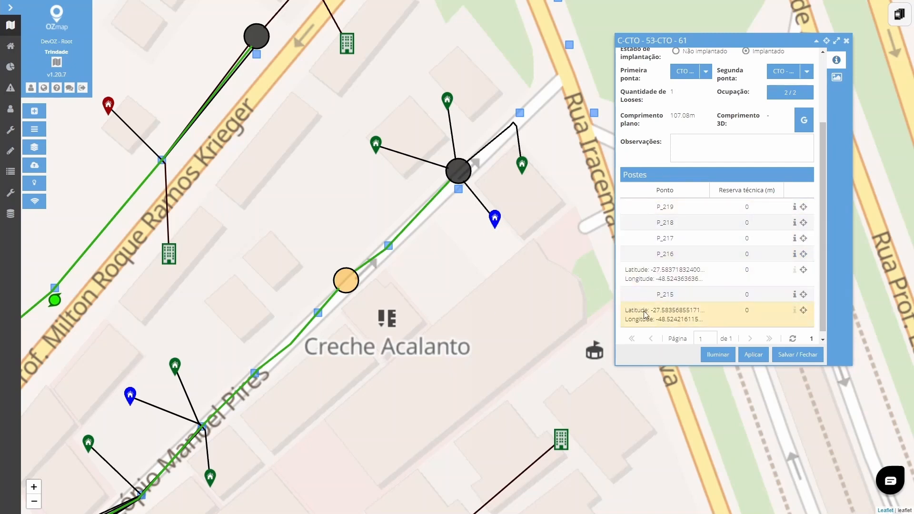
pyautogui.click(665, 213)
pyautogui.click(668, 239)
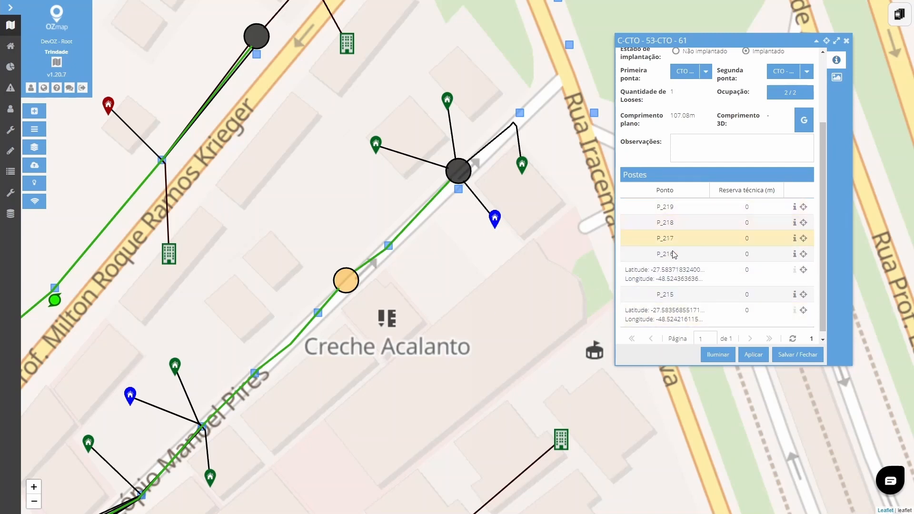
pyautogui.click(672, 252)
# - Compare the cable reserves of box CE - 14 with the per-pole reserves of cable C-CE - 13-CE - 14, arranging both property windows side by side
pyautogui.moveTo(454, 320); pyautogui.dragTo(540, 304)
pyautogui.scroll(-1, 398, 307)
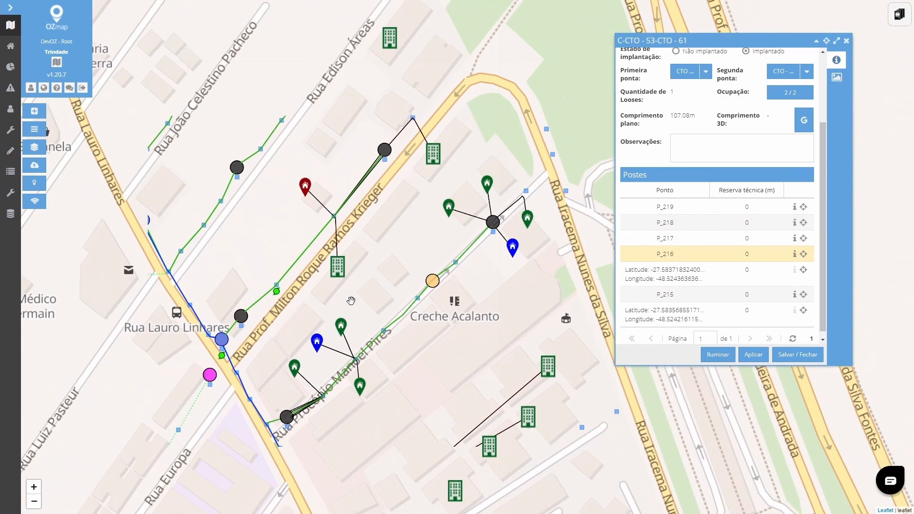
pyautogui.moveTo(318, 298); pyautogui.dragTo(380, 274)
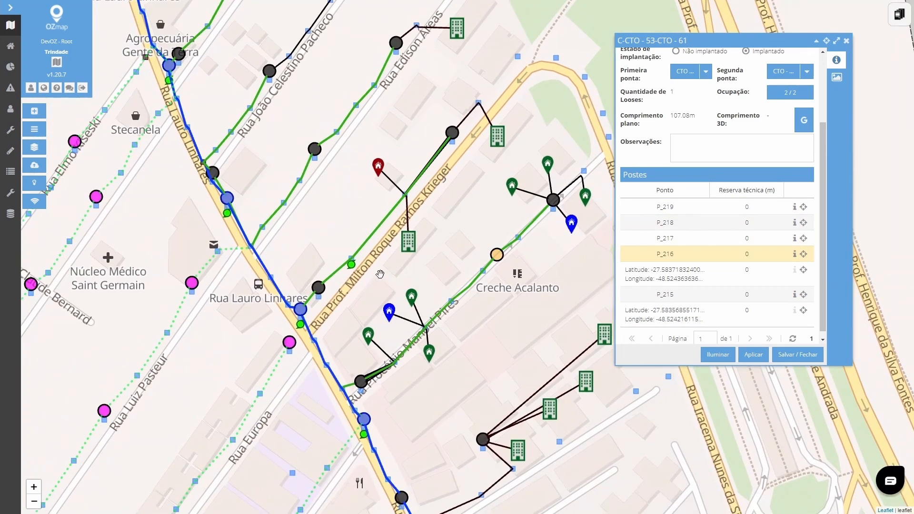
pyautogui.click(300, 310)
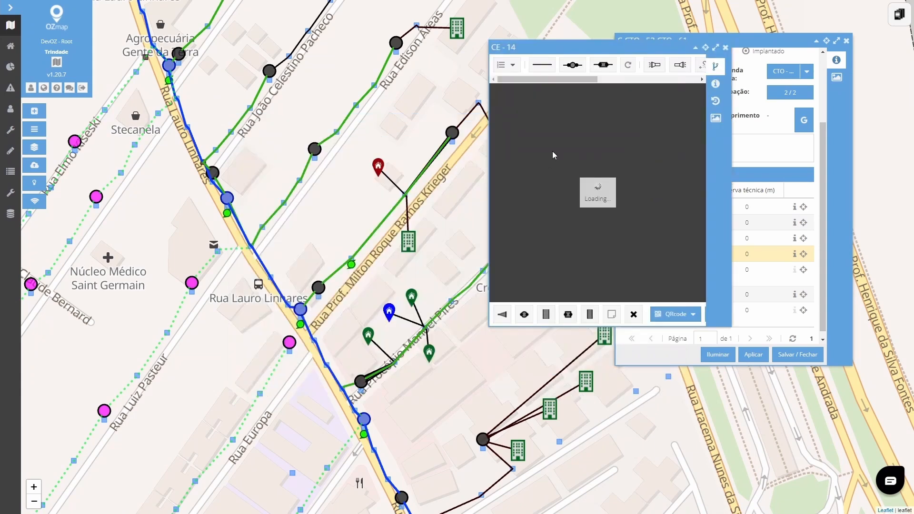
pyautogui.click(715, 84)
pyautogui.scroll(-3, 555, 237)
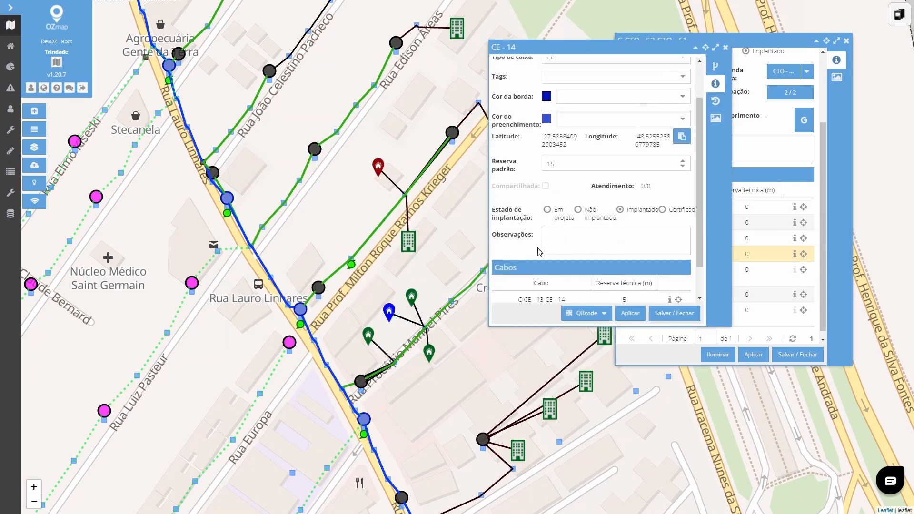
pyautogui.click(278, 289)
pyautogui.scroll(-1, 714, 285)
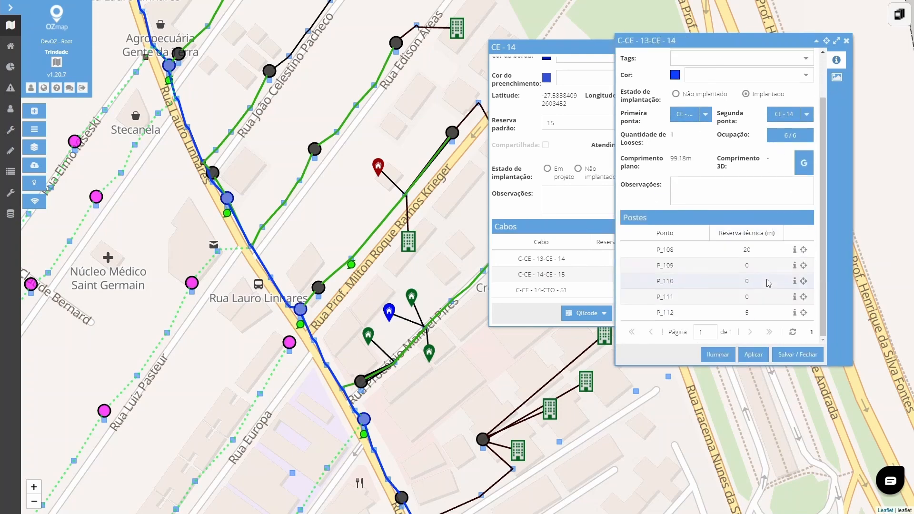
pyautogui.moveTo(561, 49); pyautogui.dragTo(482, 44)
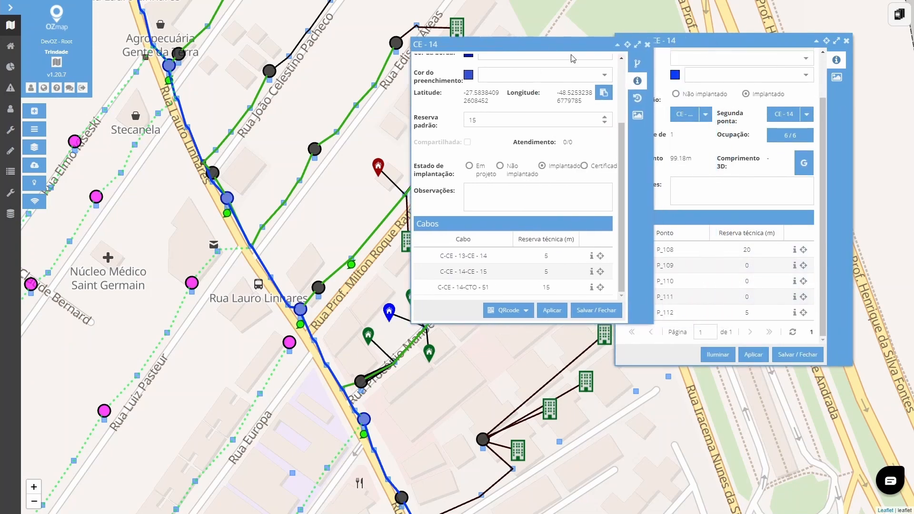
# - Compare the reserve label of box CE - 14 on the map with pole P_112 in cable C-CE - 13-CE - 14, closing both property windows
pyautogui.click(646, 45)
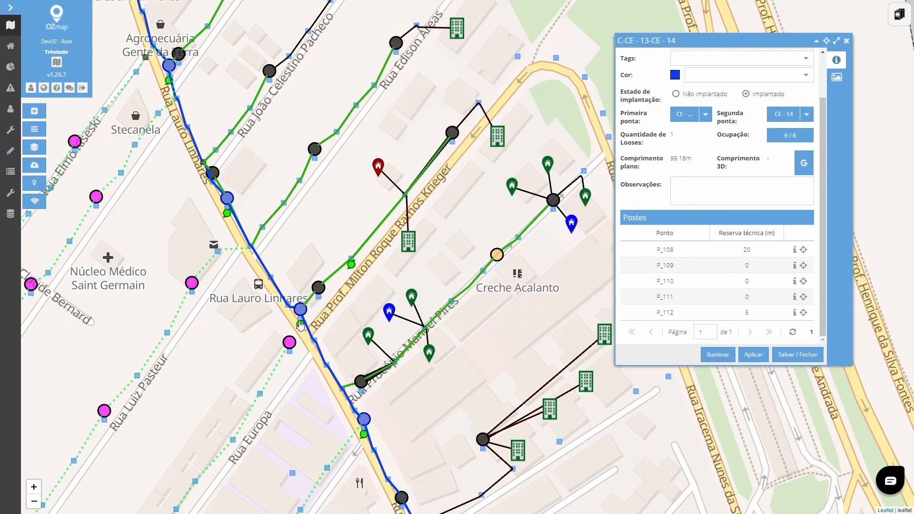
pyautogui.moveTo(301, 323)
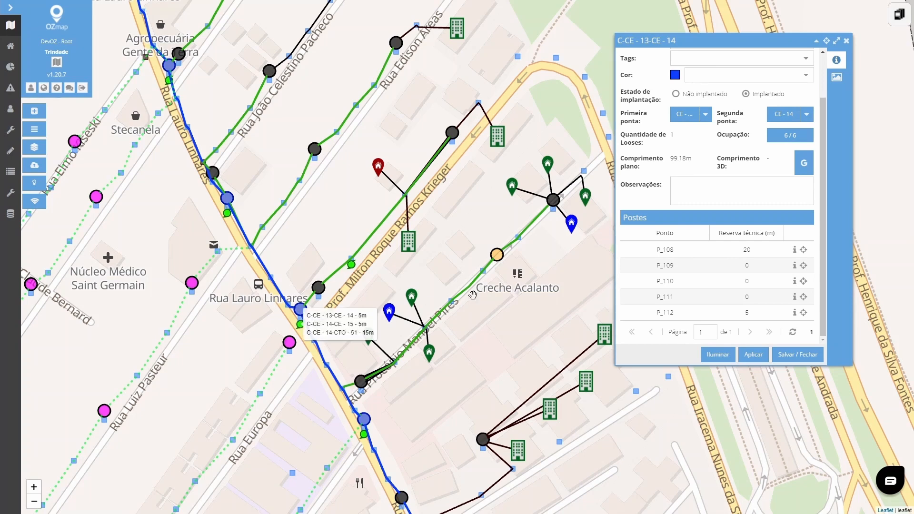
pyautogui.click(681, 312)
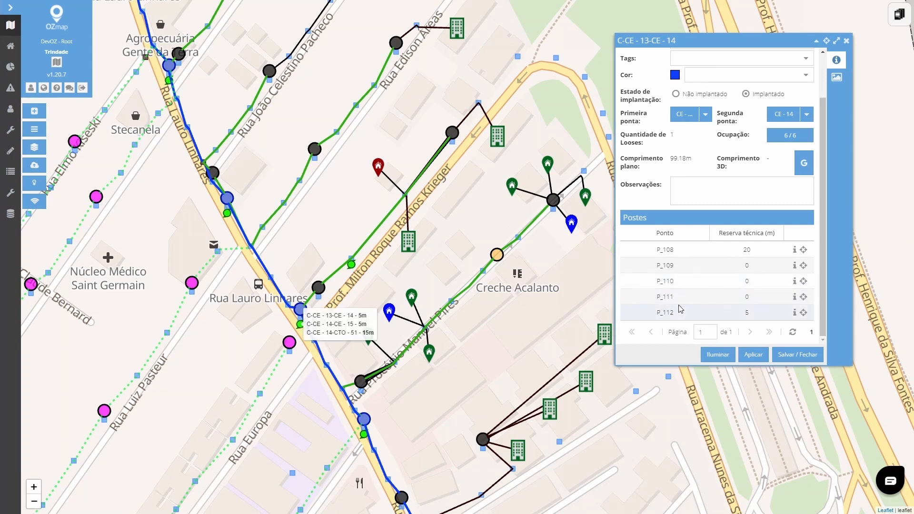
pyautogui.click(846, 42)
pyautogui.click(846, 42)
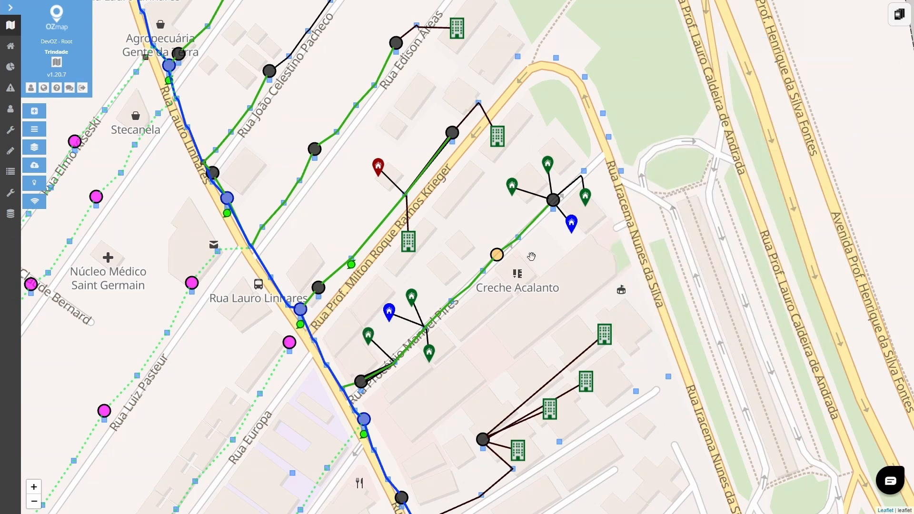
# - Add a bend point to cable C-CTO - 61-CTO - 54 near its dark end box, save the route and remove its unused old adjacencies
pyautogui.scroll(1, 531, 257)
pyautogui.rightClick(534, 192)
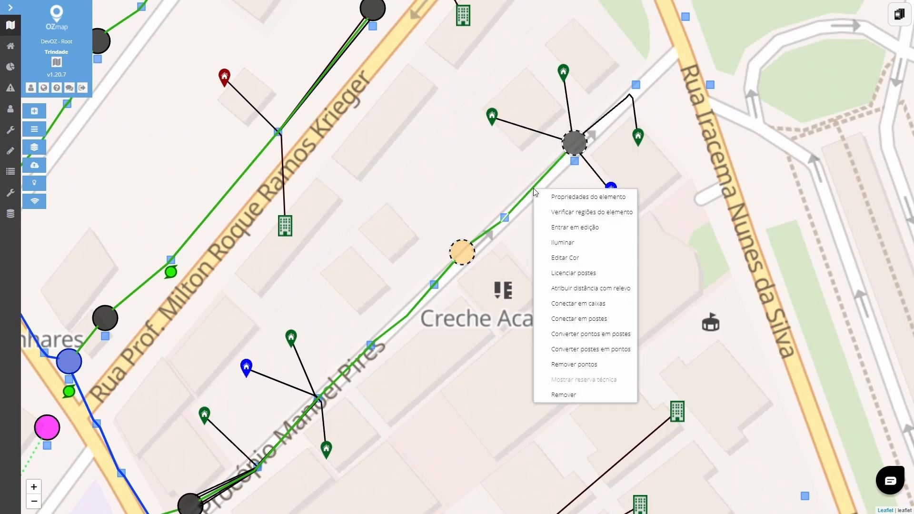
pyautogui.click(542, 227)
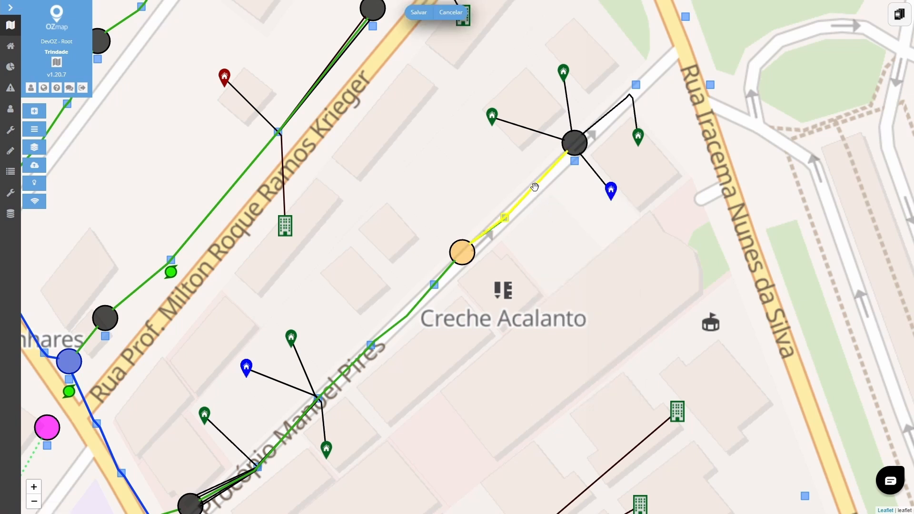
pyautogui.click(538, 189)
pyautogui.click(419, 13)
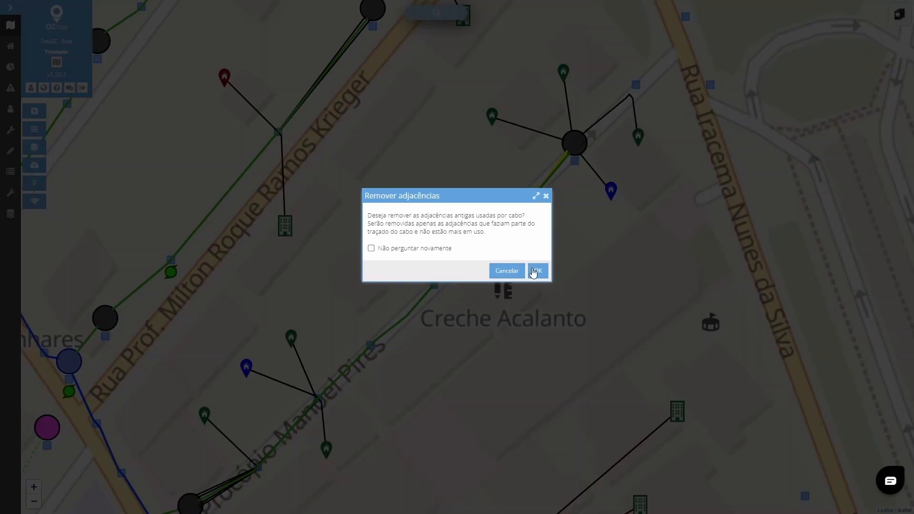
pyautogui.click(535, 270)
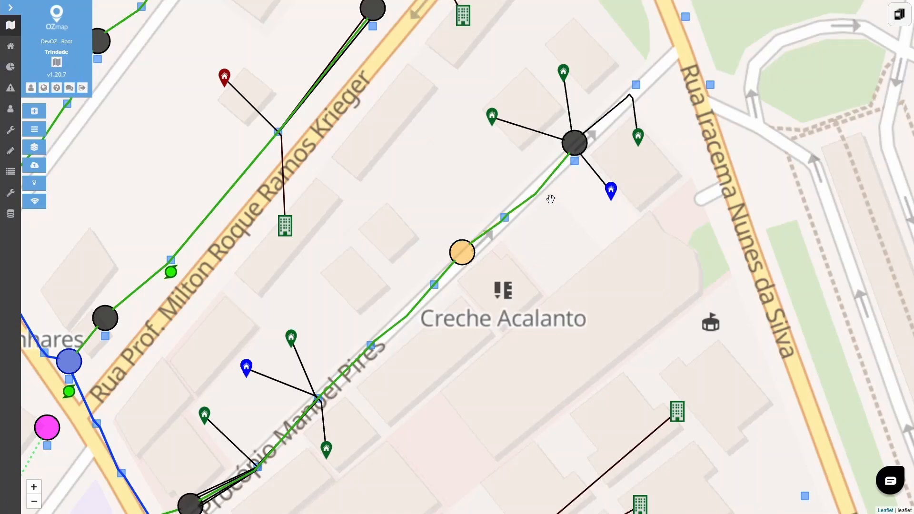
# - Locate the first coordinate point and pole P_214 of cable C-CTO - 61-CTO - 54 on the map from its properties, then close them
pyautogui.click(533, 202)
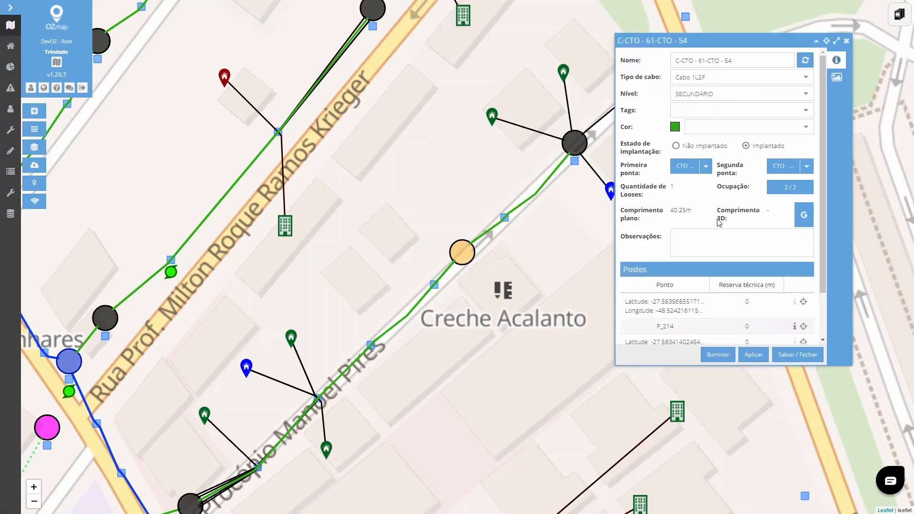
pyautogui.scroll(-2, 812, 295)
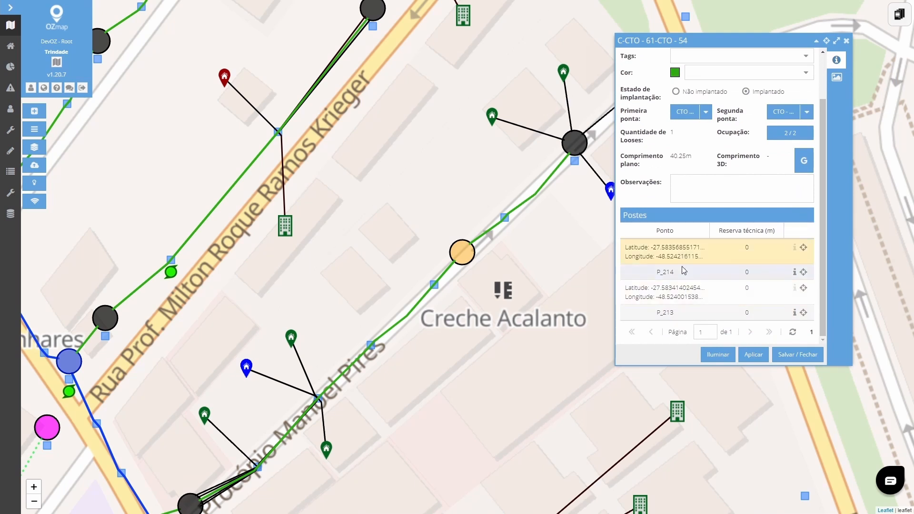
pyautogui.click(712, 253)
pyautogui.click(692, 255)
pyautogui.click(804, 249)
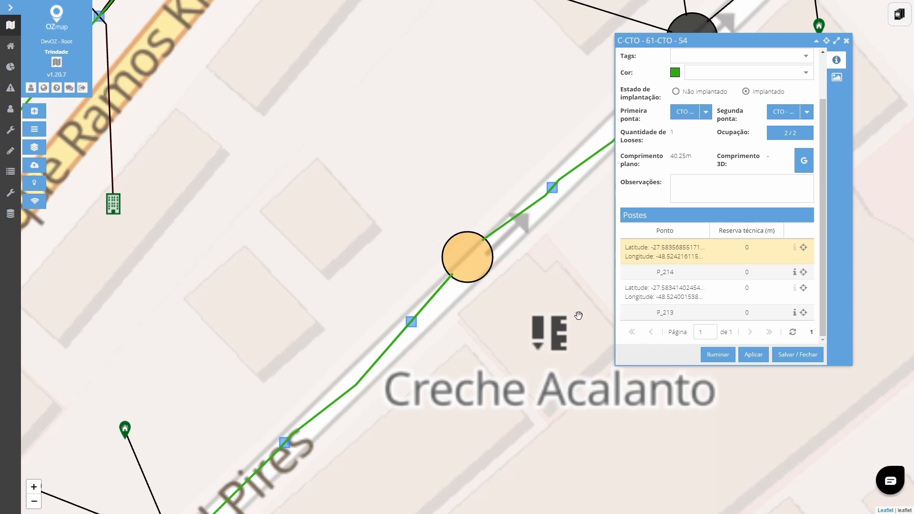
pyautogui.scroll(-1, 577, 315)
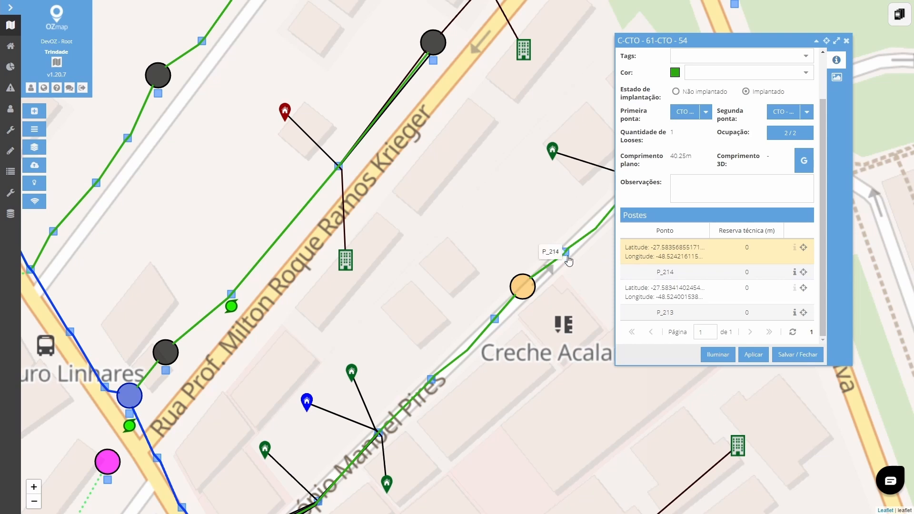
pyautogui.click(803, 272)
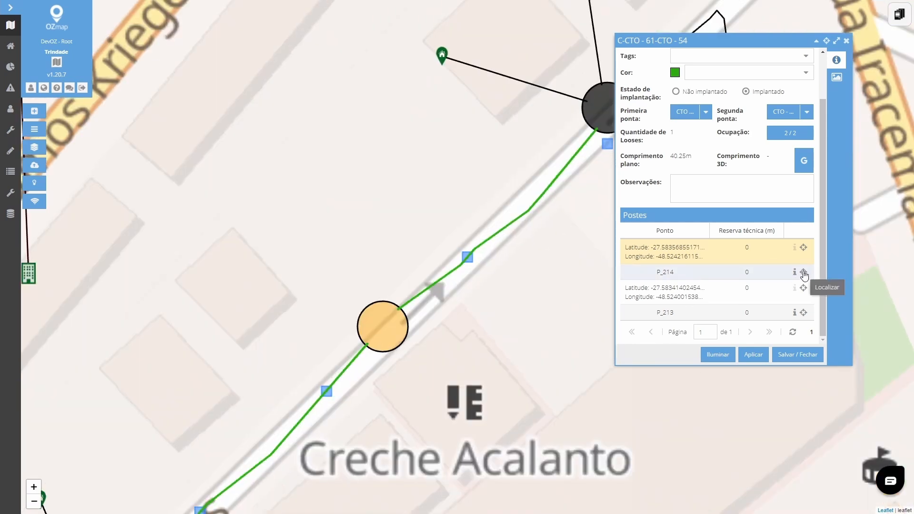
pyautogui.click(846, 43)
# - Draw a four-sided region around Creche Acalanto and the neighbouring Rua Prof. Milton Roque Ramos Krieger section to generate its report
pyautogui.scroll(-1, 581, 290)
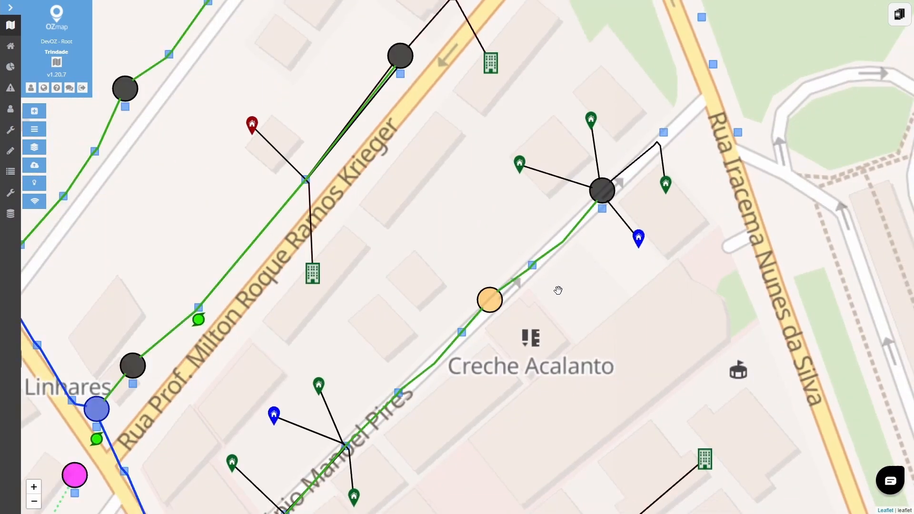
pyautogui.scroll(-1, 549, 329)
pyautogui.click(324, 254)
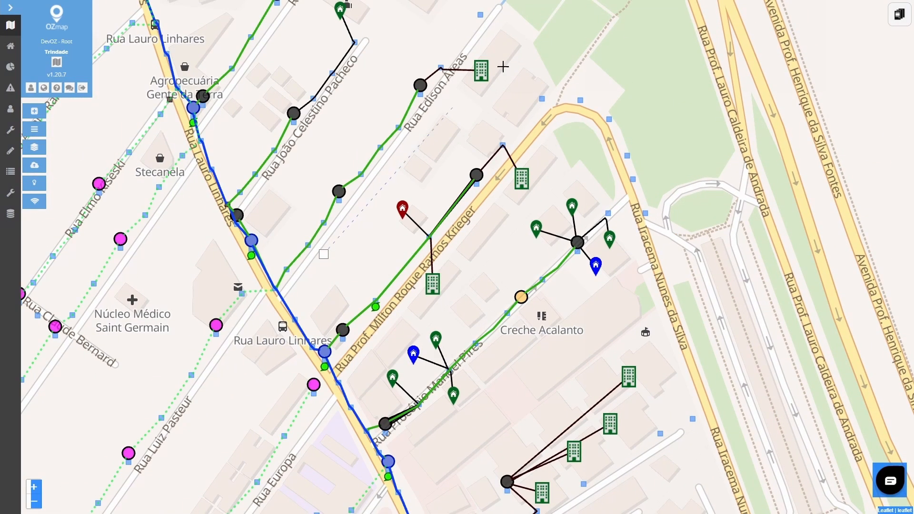
pyautogui.click(551, 36)
pyautogui.click(749, 248)
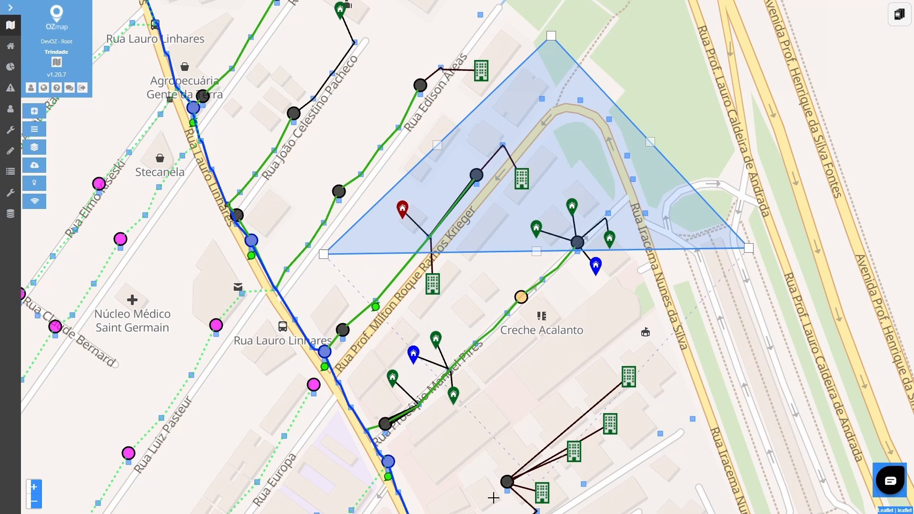
pyautogui.doubleClick(450, 495)
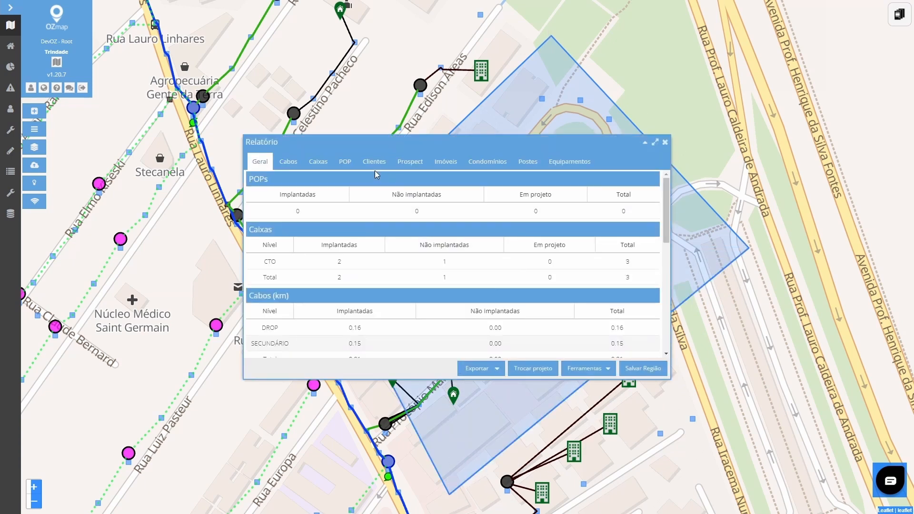
# - Group the region report's cables by type and collapse the Cabo 1L2F, Cabo 1L4F and Drop padrão groups to their totals
pyautogui.click(288, 162)
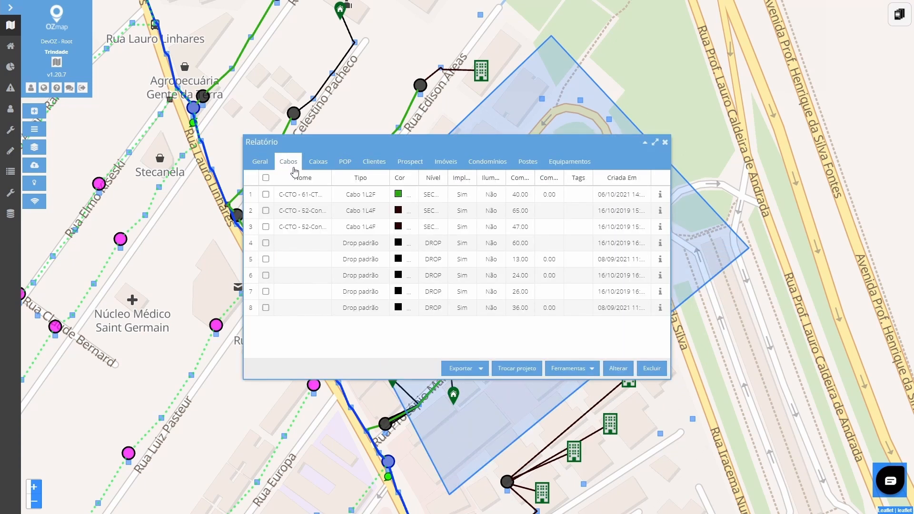
pyautogui.click(384, 178)
pyautogui.click(437, 244)
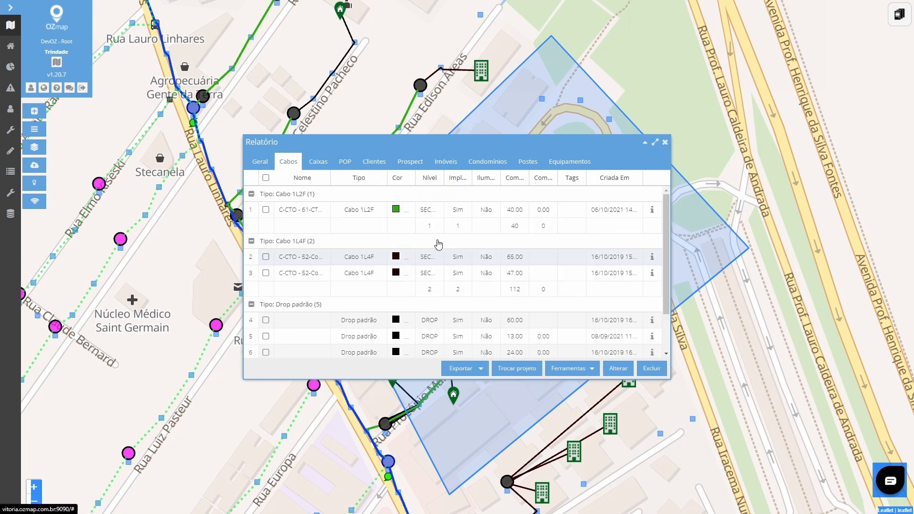
pyautogui.click(251, 193)
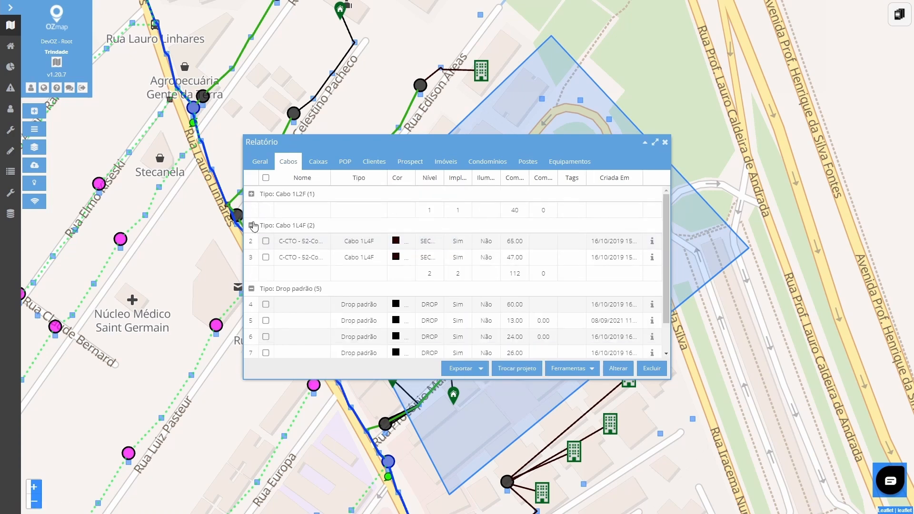
pyautogui.click(251, 225)
pyautogui.click(251, 256)
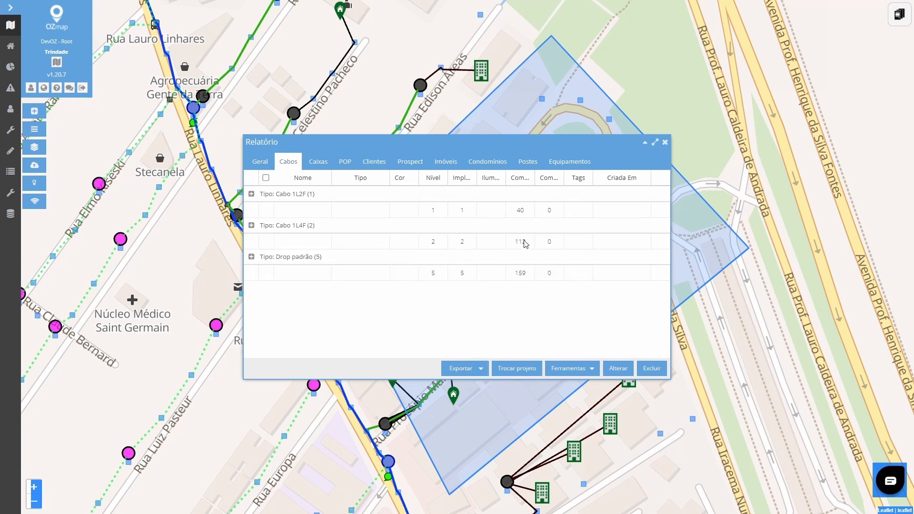